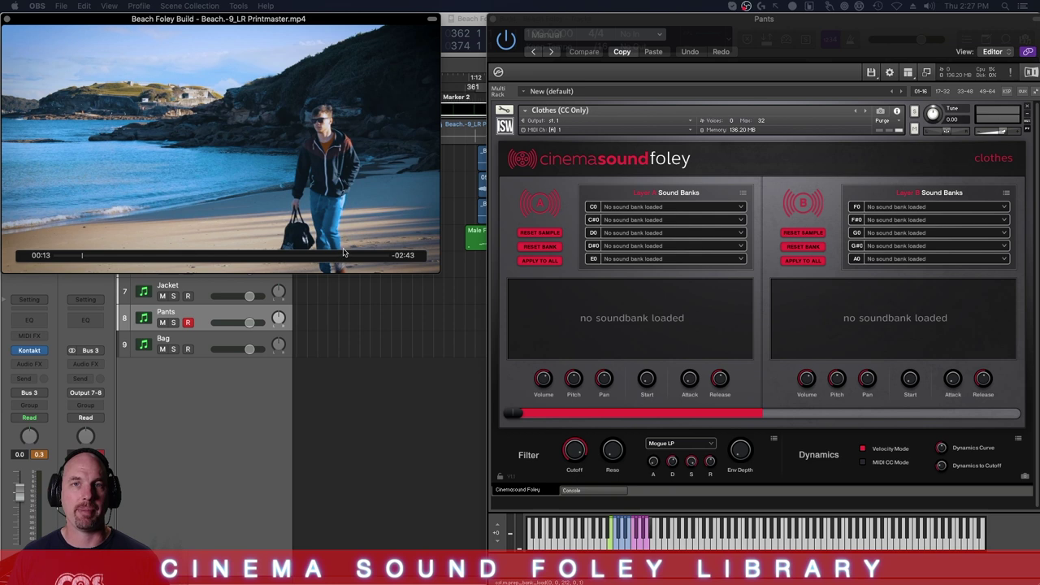
- Open the sound bank browser for the Layer A C0 slot and go to the Dress Slacks categories
click(741, 207)
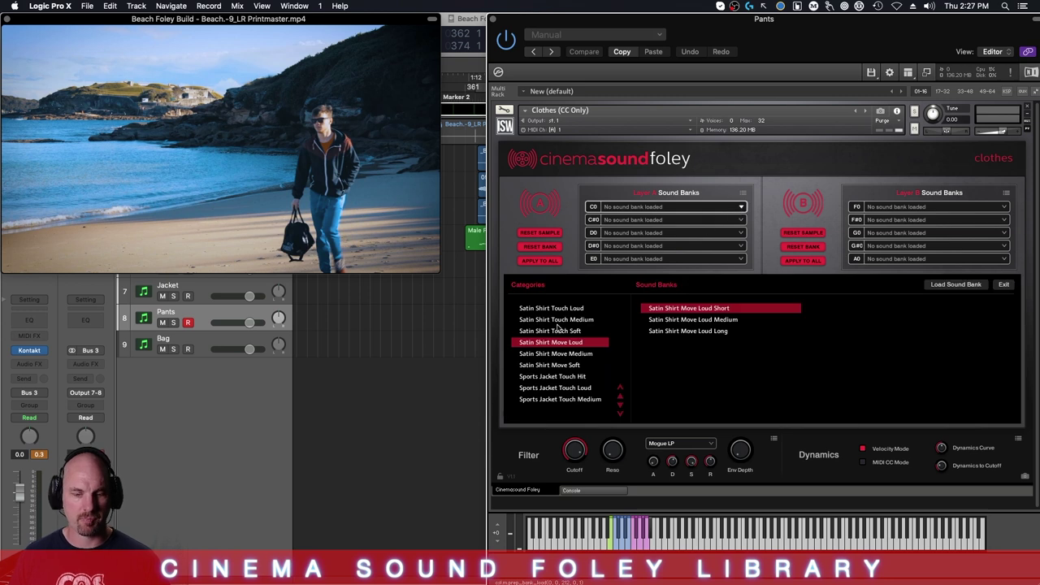
click(617, 390)
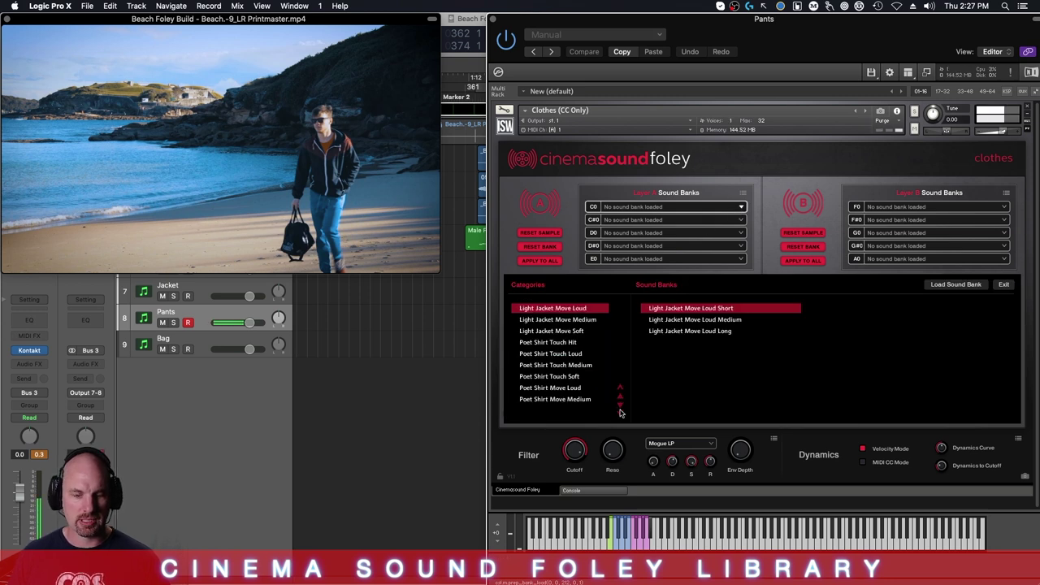
click(620, 392)
click(620, 391)
click(620, 391)
click(619, 392)
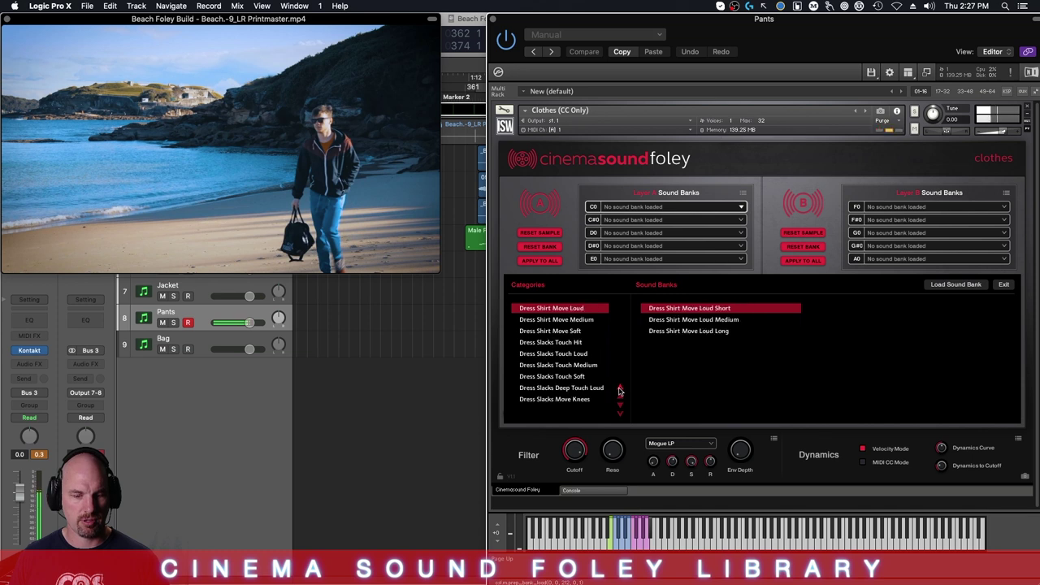
- Audition the Dress Slacks sound banks, including the touch, deep touch, knee movement and soft movement categories
click(580, 354)
click(581, 365)
click(593, 399)
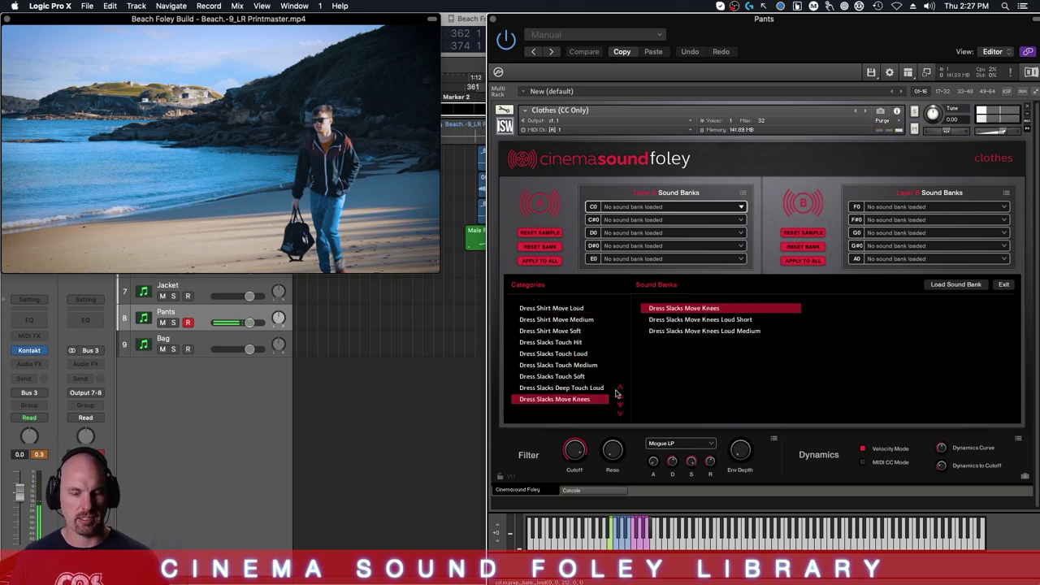
click(619, 395)
click(682, 325)
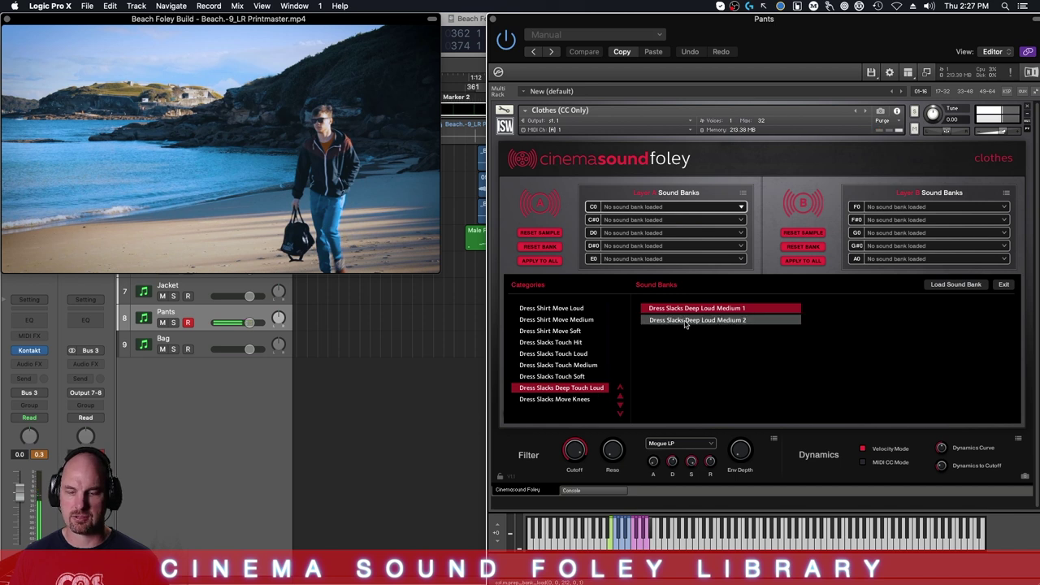
click(620, 413)
click(620, 413)
click(686, 320)
click(677, 309)
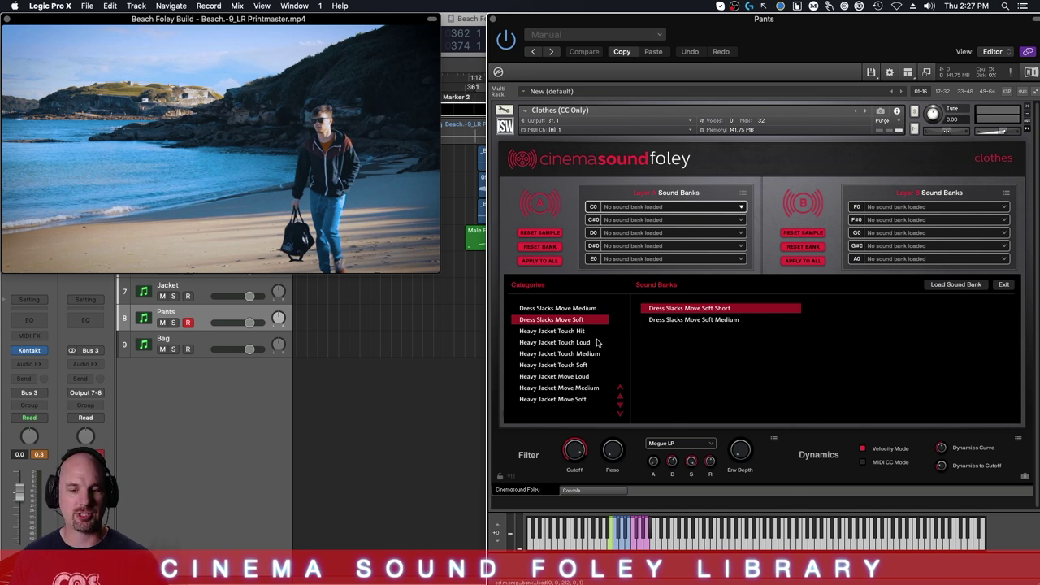
- Load the Satin Shirt Move Loud Short sound bank into the Layer A C0 slot
click(620, 415)
click(621, 415)
click(620, 415)
click(621, 415)
click(622, 415)
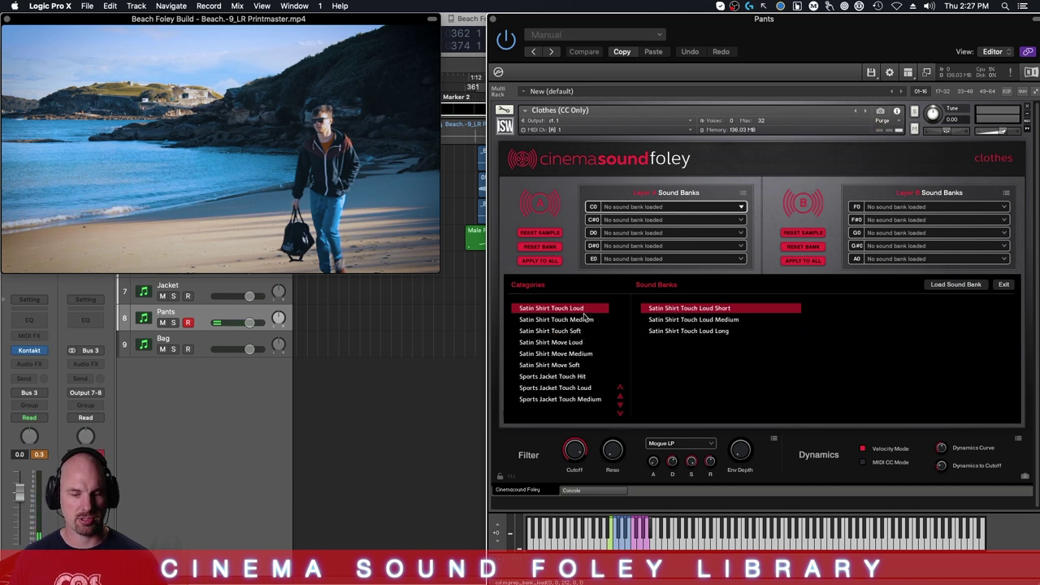
click(581, 319)
click(569, 342)
click(686, 310)
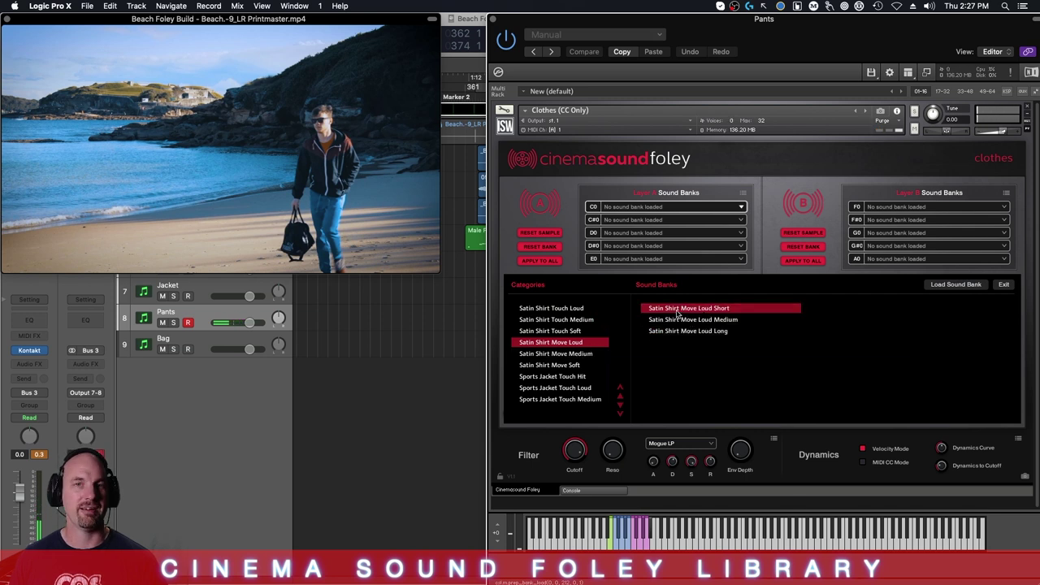
double_click(689, 310)
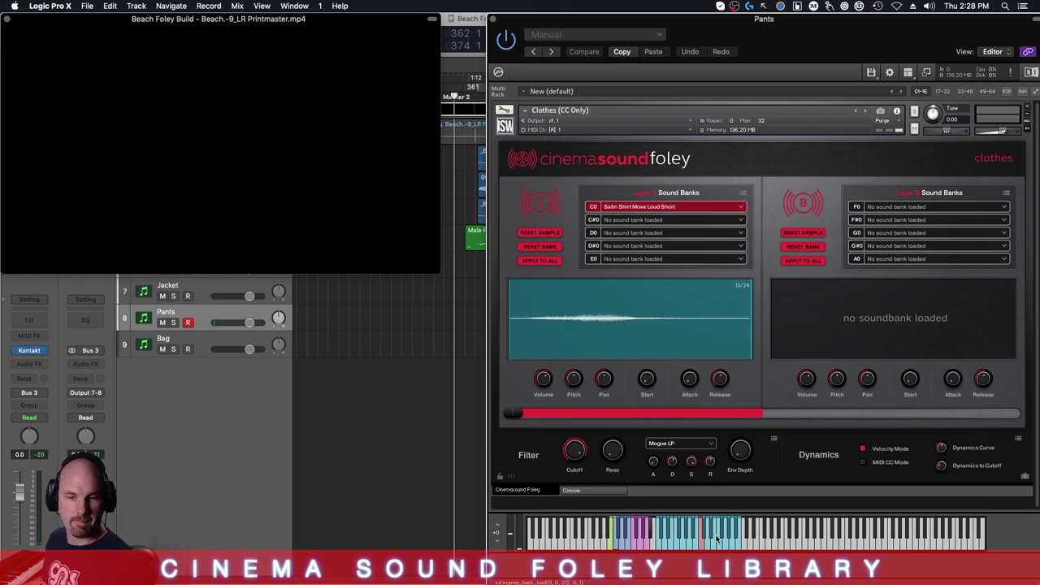
- Finish recording the Pants take and open its new region in the Piano Roll
drag(576, 19, 894, 10)
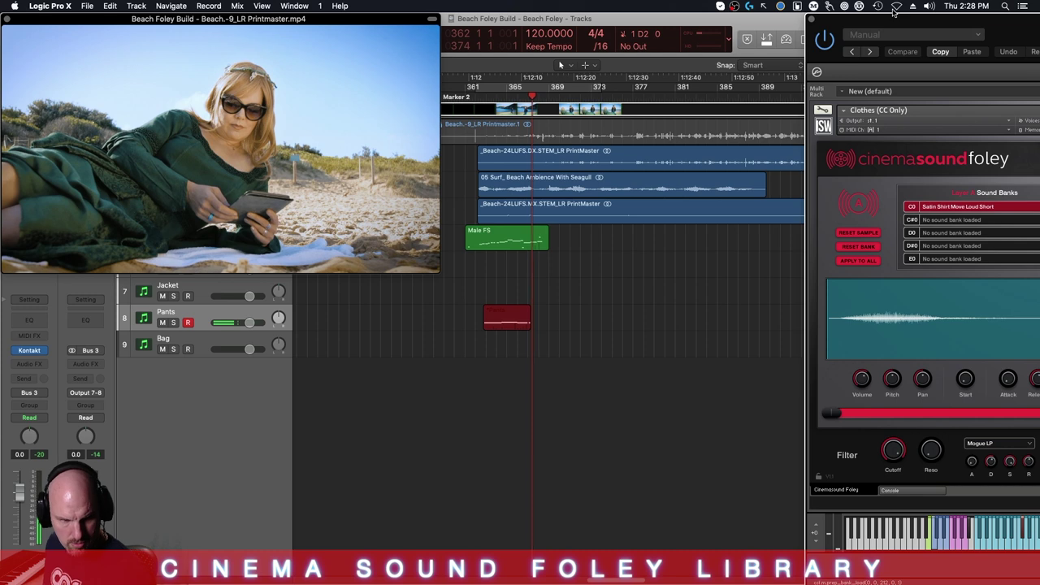
key(space)
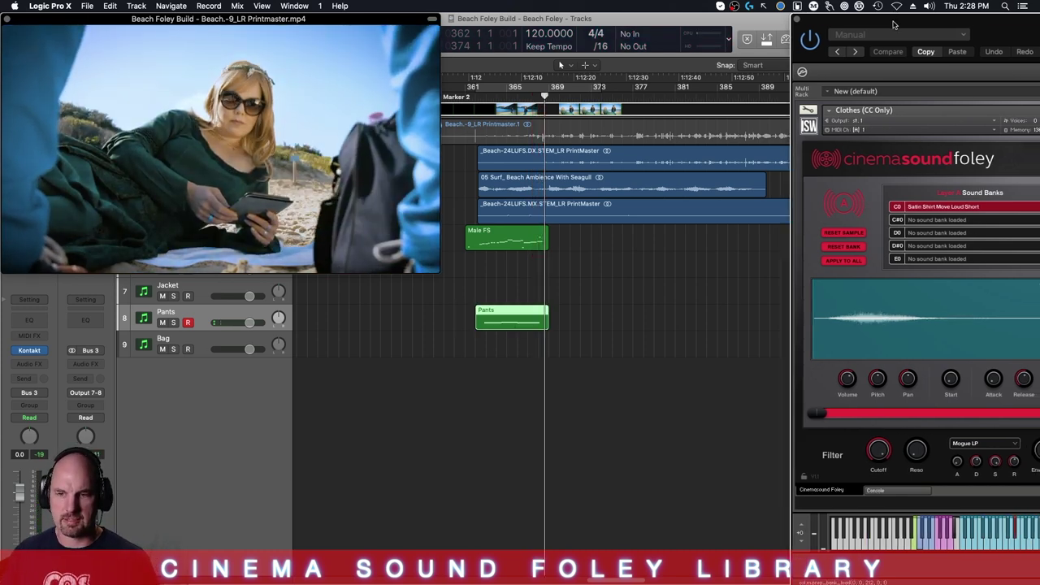
drag(910, 18, 823, 18)
double_click(525, 313)
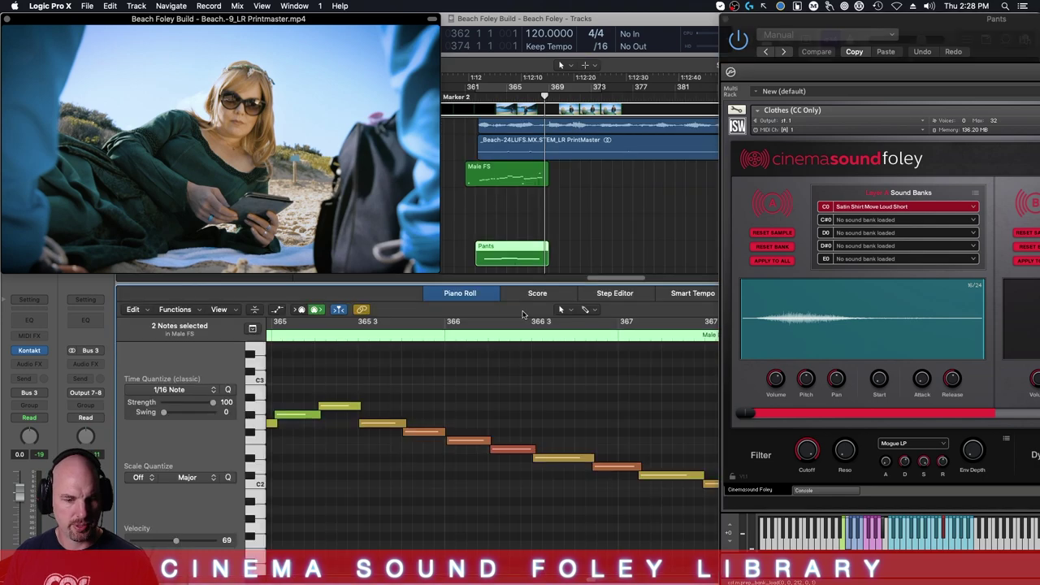
- Return the playhead to bar 362 and close the Pants instrument window
key(comma)
key(comma)
key(comma)
key(comma)
key(comma)
key(comma)
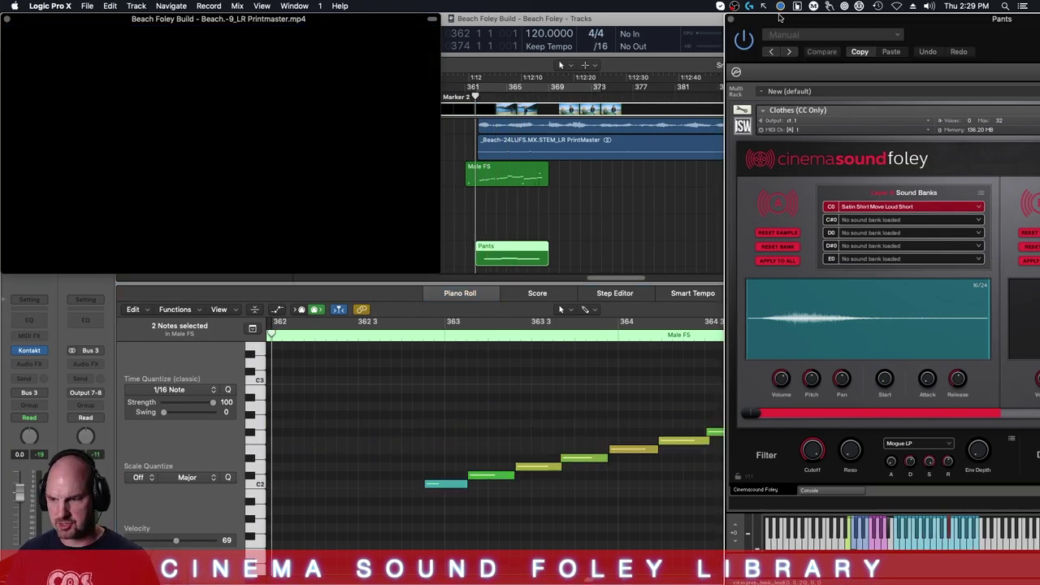
key(super+w)
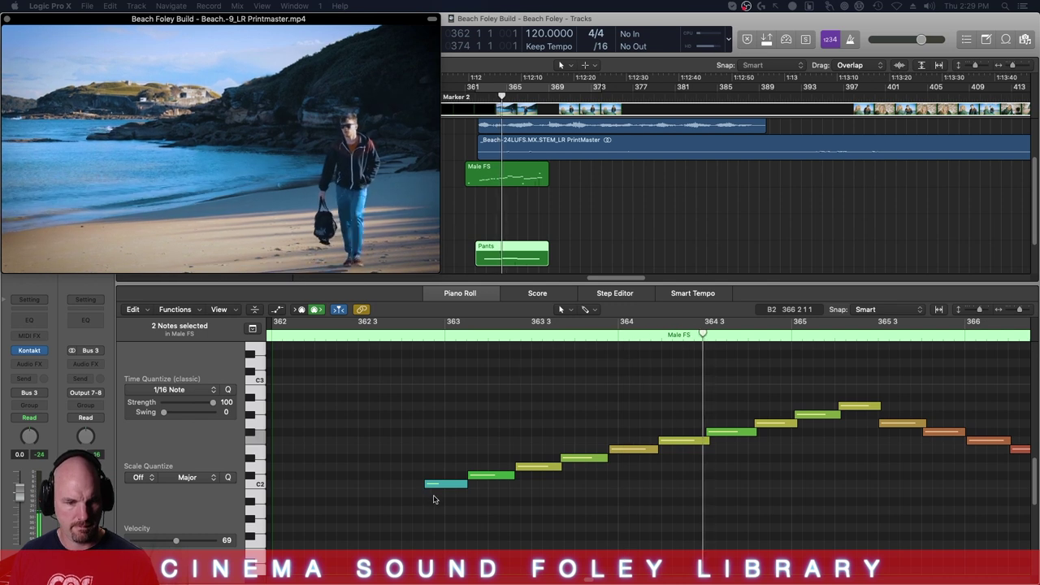
- Shift the three Pants notes around bar 365 and the two notes following them slightly earlier, checking against playback
drag(743, 395, 819, 443)
key(space)
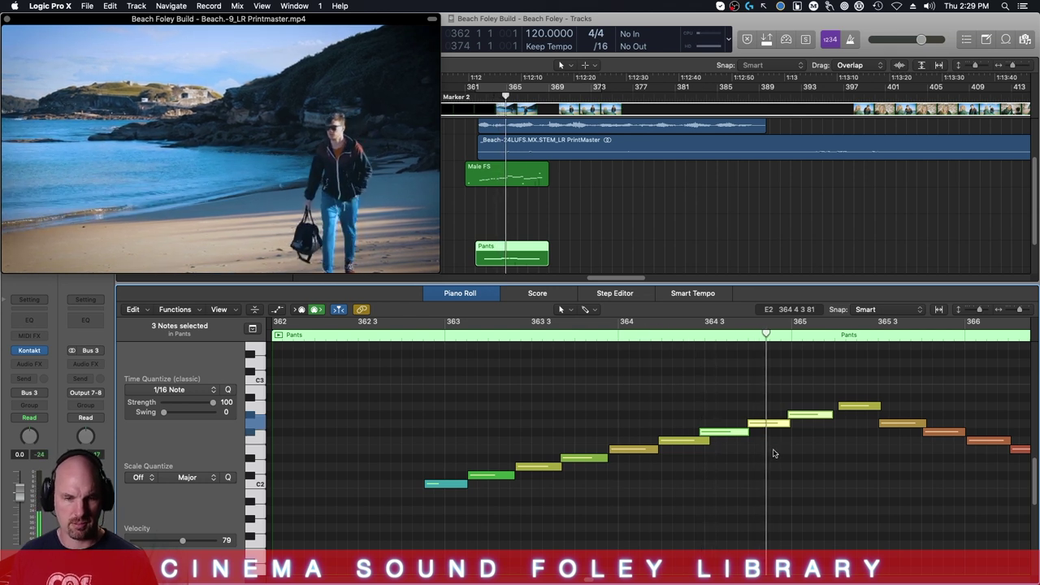
drag(860, 367, 873, 441)
key(space)
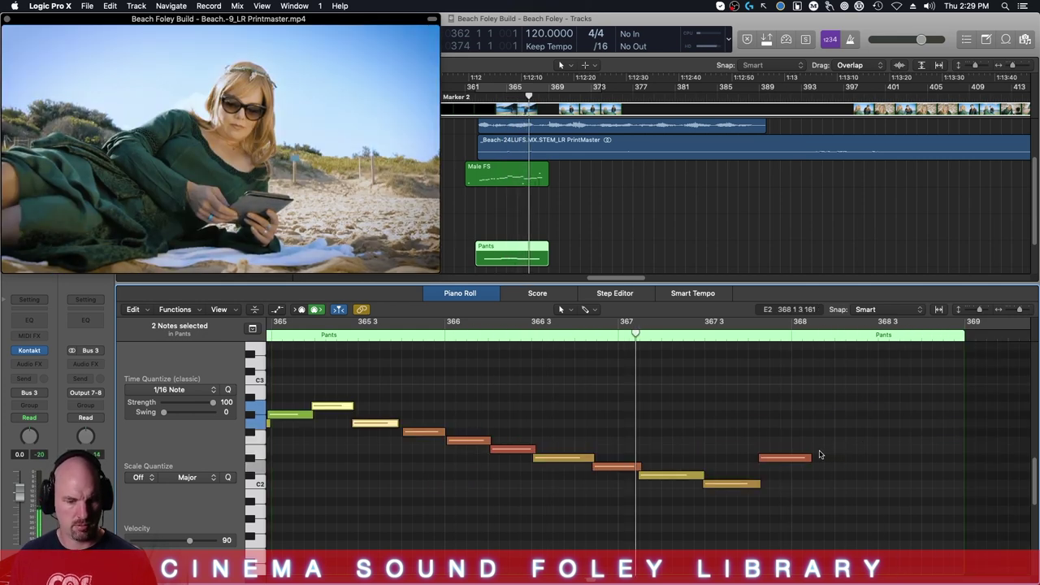
- Try shifting the single Pants note that straddles bar 367 slightly later
click(619, 467)
key(comma)
key(comma)
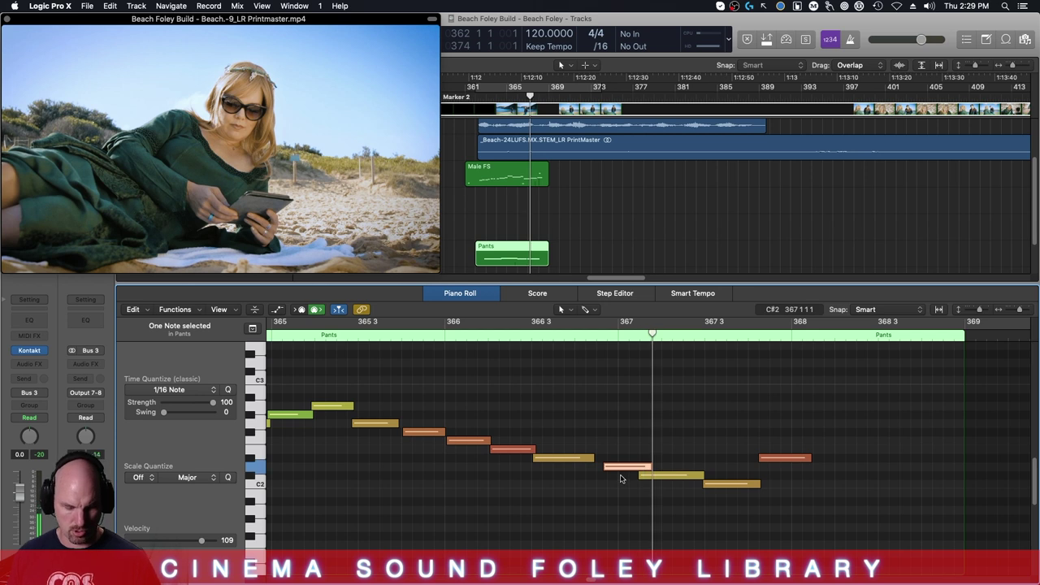
key(comma)
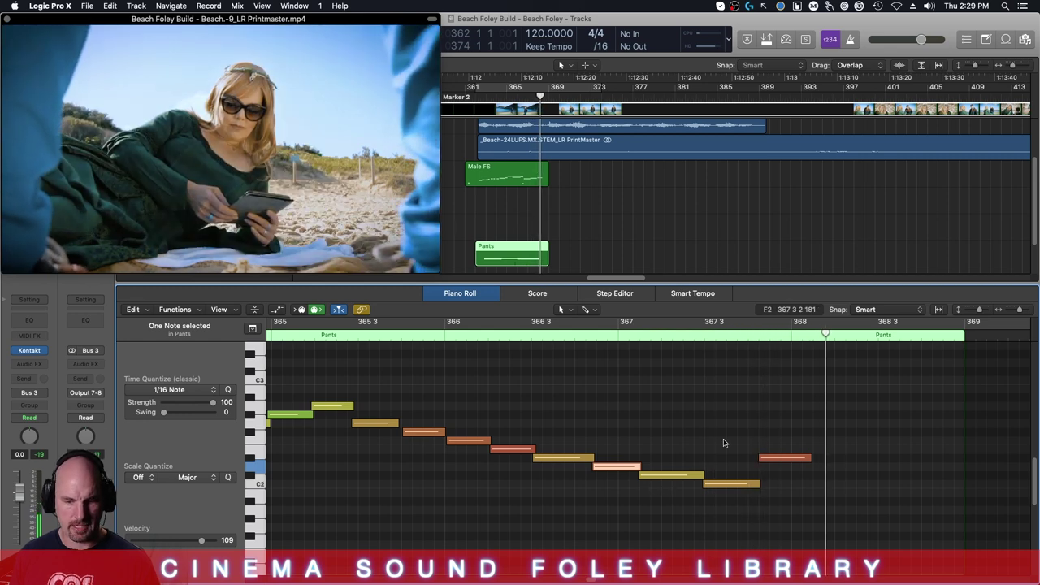
key(comma)
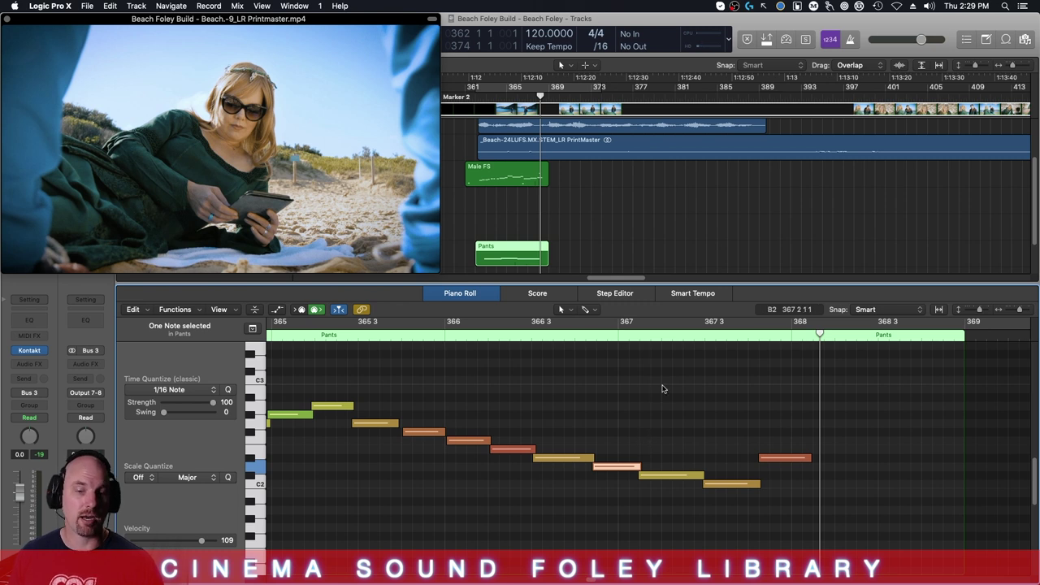
- Lower the Pants track's volume to -8.8 dB and play the scene back from bar 362
key(comma)
key(comma)
key(comma)
key(comma)
key(comma)
key(comma)
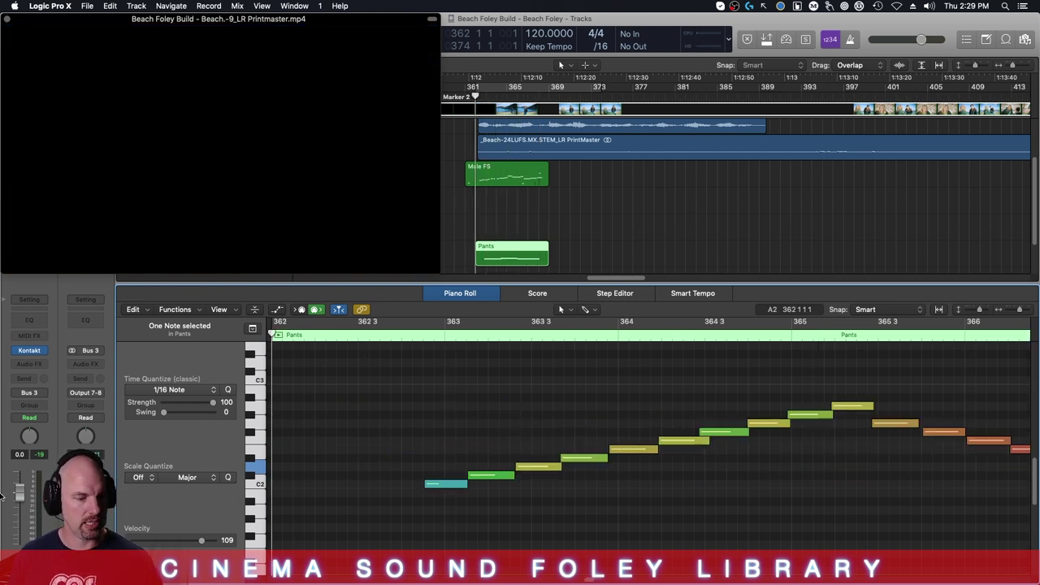
drag(26, 492, 26, 505)
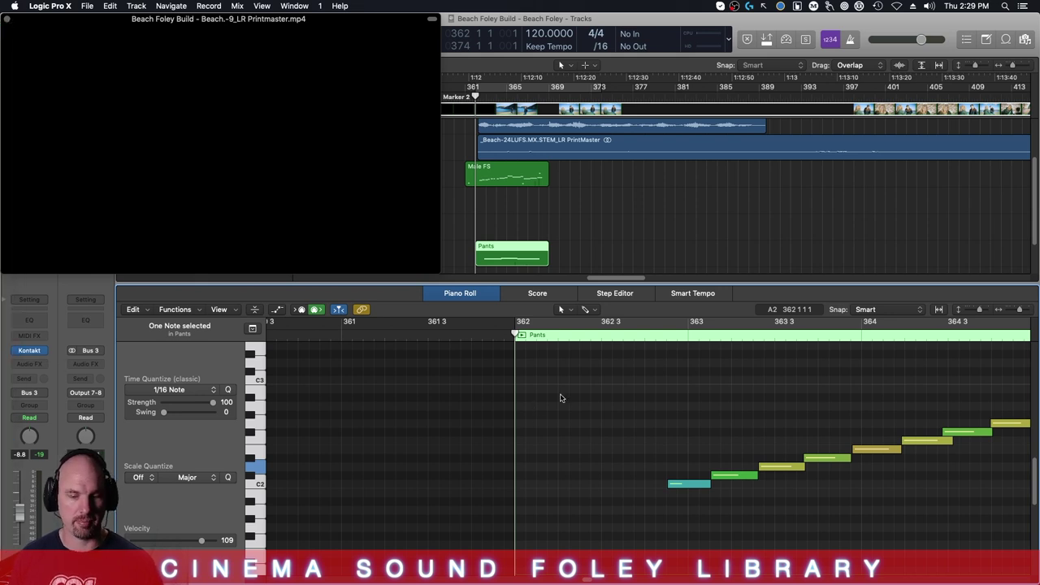
key(space)
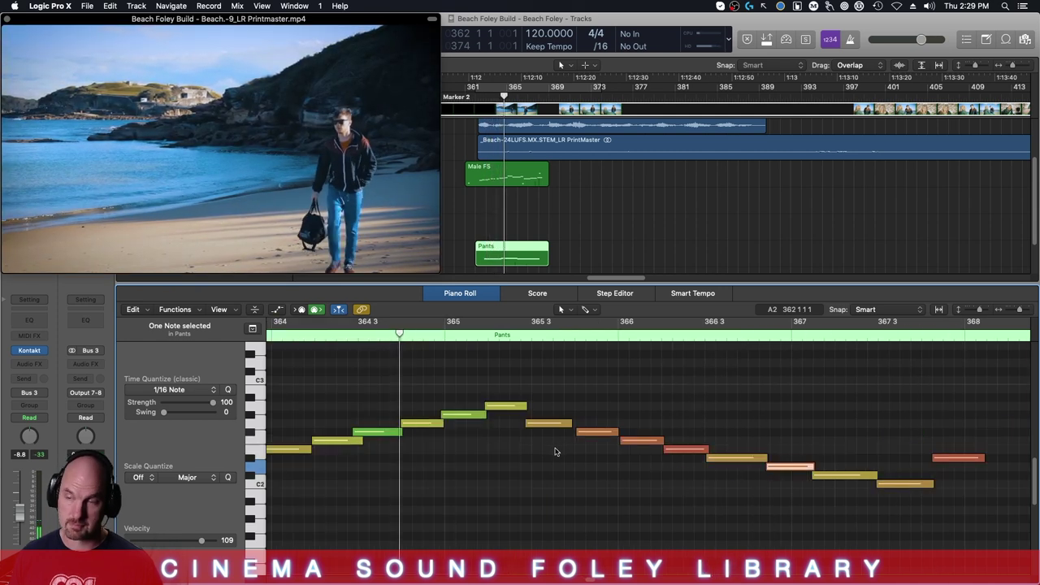
key(space)
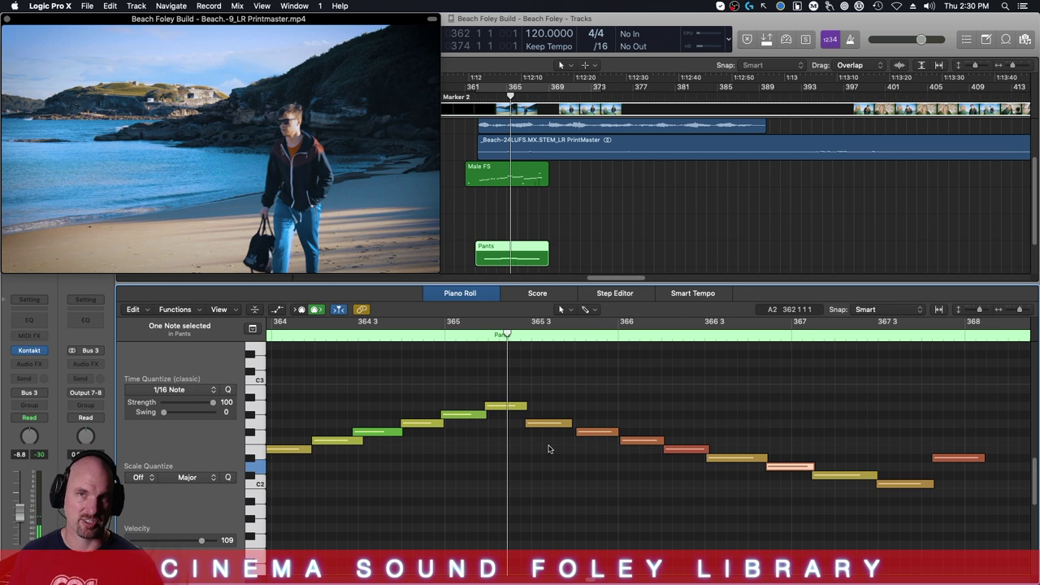